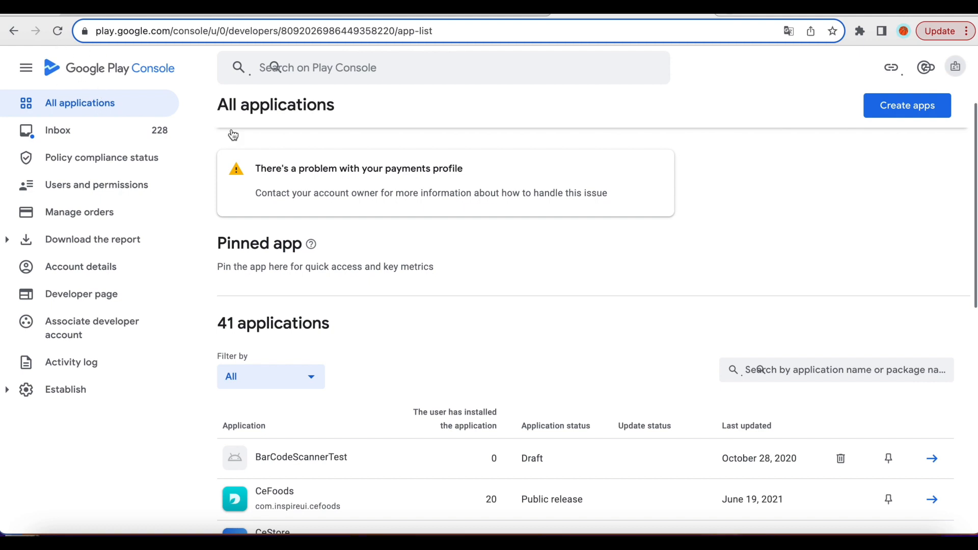
Start a new app entry named Fluxstore and set its type to Application.
{"action": "left_click", "coordinate": [904, 113]}
{"action": "left_click", "coordinate": [500, 265]}
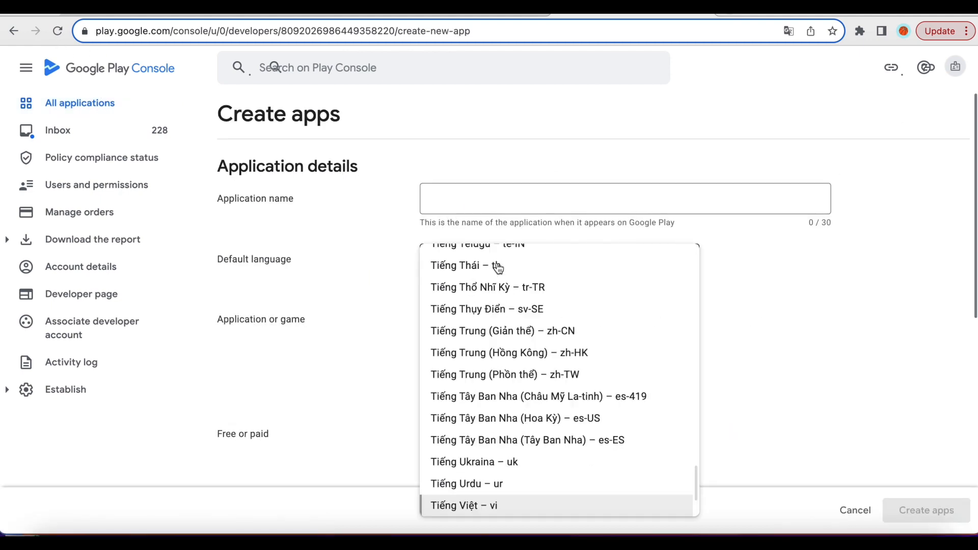
{"action": "scroll", "coordinate": [504, 337], "scroll_direction": "up", "scroll_amount": 15}
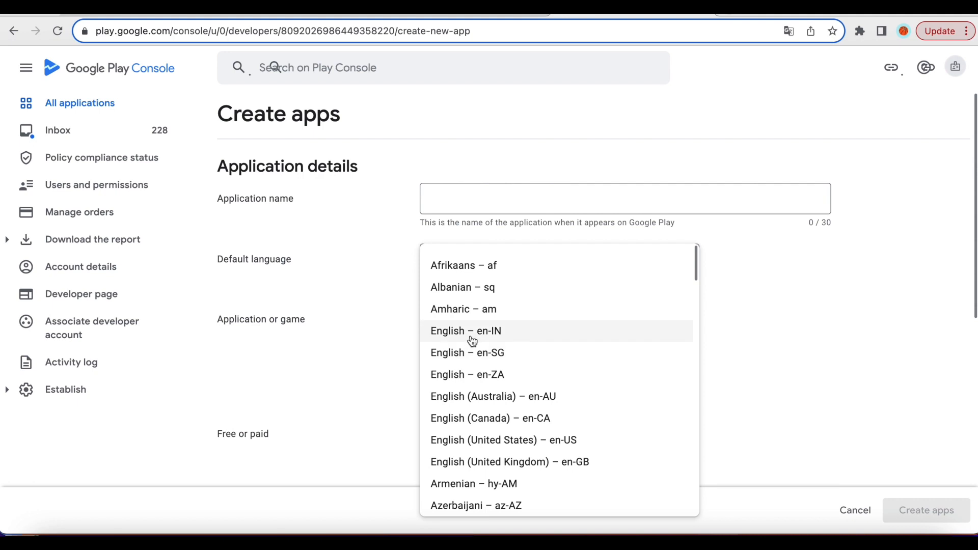
{"action": "key", "text": "Escape"}
{"action": "left_click", "coordinate": [448, 204]}
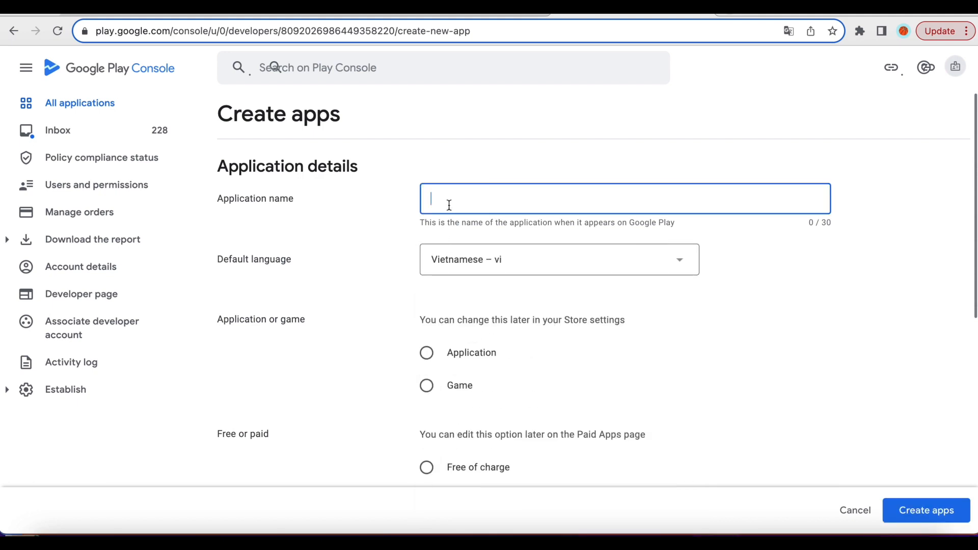
{"action": "type", "text": "Fluxstore"}
{"action": "left_click", "coordinate": [427, 353]}
Make the app free of charge, accept the Developer Program Policies and US export laws declarations, and create the app.
{"action": "scroll", "coordinate": [428, 356], "scroll_direction": "down", "scroll_amount": 5}
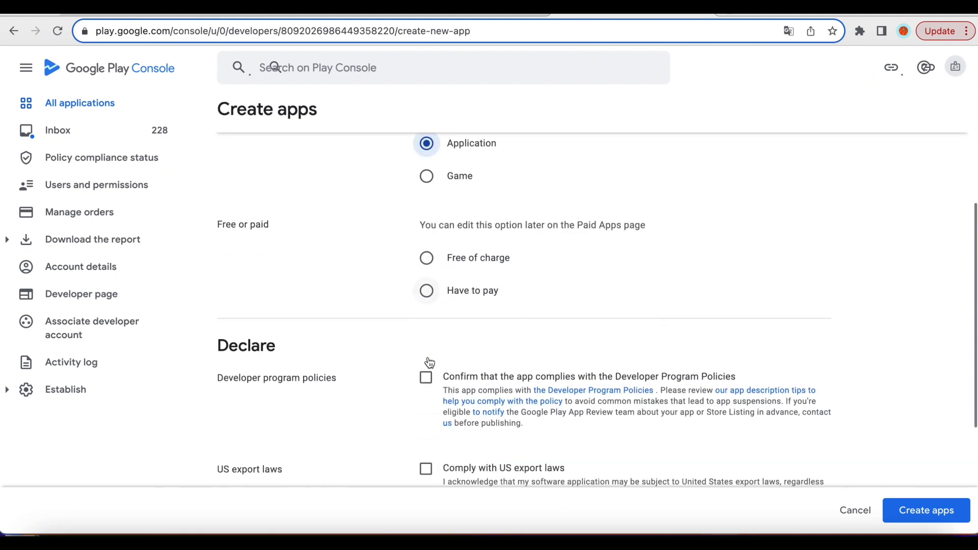
{"action": "left_click", "coordinate": [427, 202]}
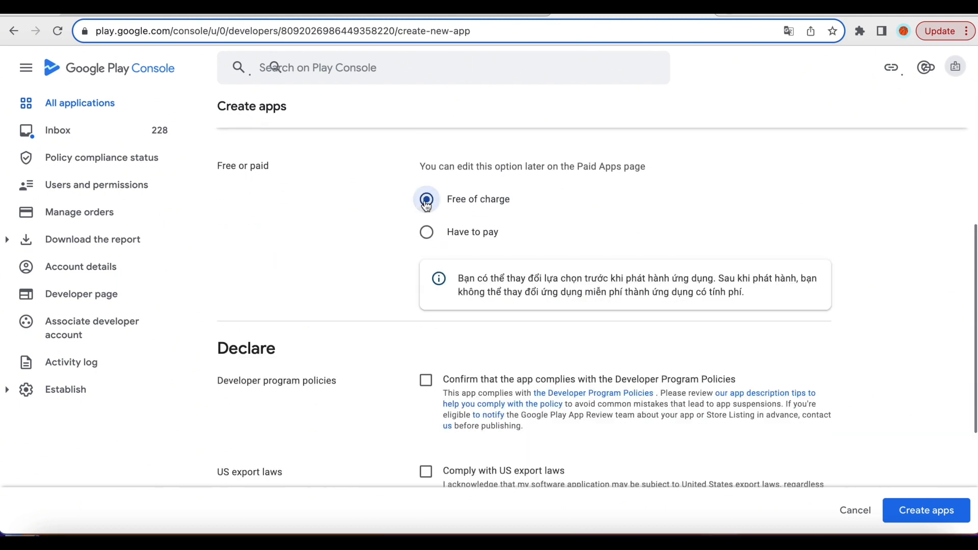
{"action": "left_click", "coordinate": [424, 391]}
{"action": "scroll", "coordinate": [425, 396], "scroll_direction": "down", "scroll_amount": 4}
{"action": "left_click", "coordinate": [424, 286]}
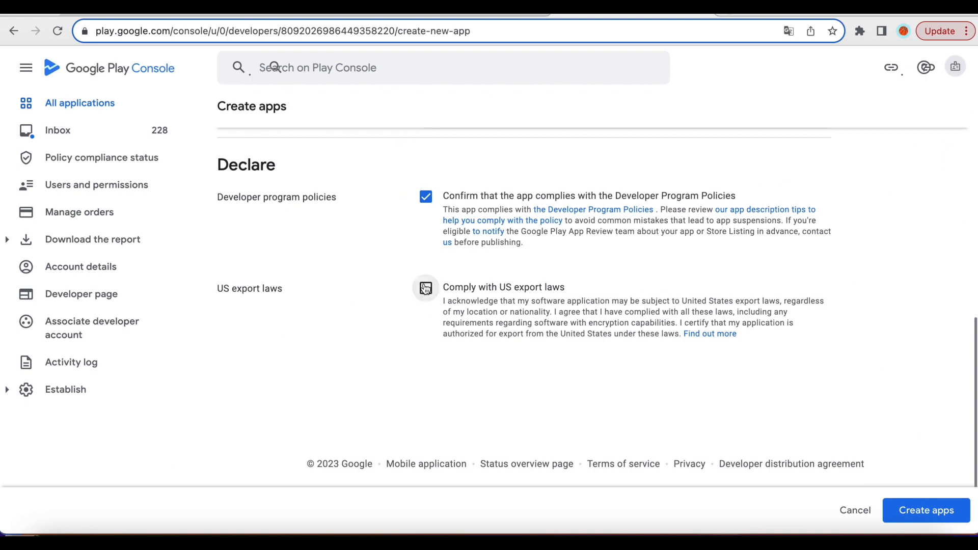
{"action": "left_click", "coordinate": [930, 518]}
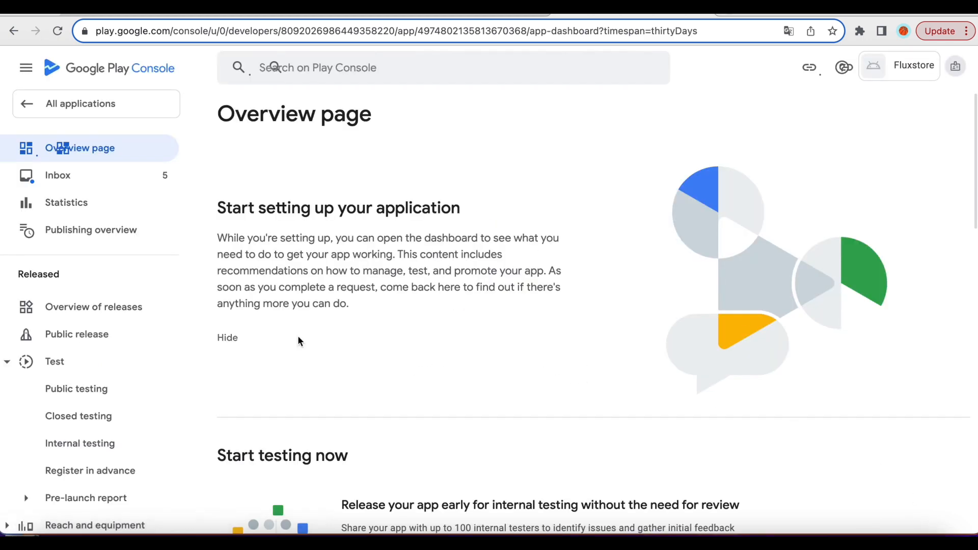
Examine the to-do lists for internal testing and for setting up the application on the new app's overview page.
{"action": "scroll", "coordinate": [298, 340], "scroll_direction": "down", "scroll_amount": 5}
{"action": "scroll", "coordinate": [299, 340], "scroll_direction": "down", "scroll_amount": 2}
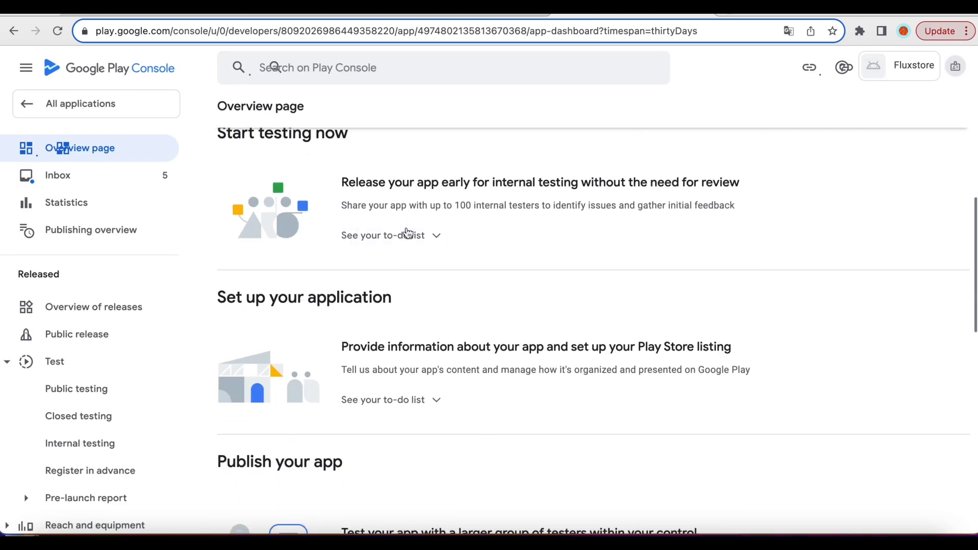
{"action": "left_click", "coordinate": [435, 239]}
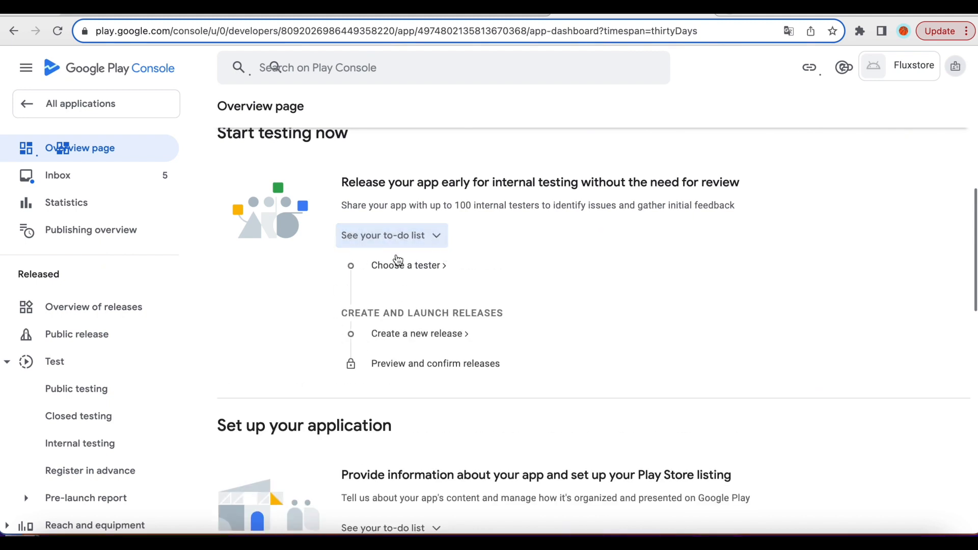
{"action": "scroll", "coordinate": [374, 351], "scroll_direction": "down", "scroll_amount": 1}
{"action": "scroll", "coordinate": [371, 351], "scroll_direction": "down", "scroll_amount": 4}
{"action": "left_click", "coordinate": [437, 287]}
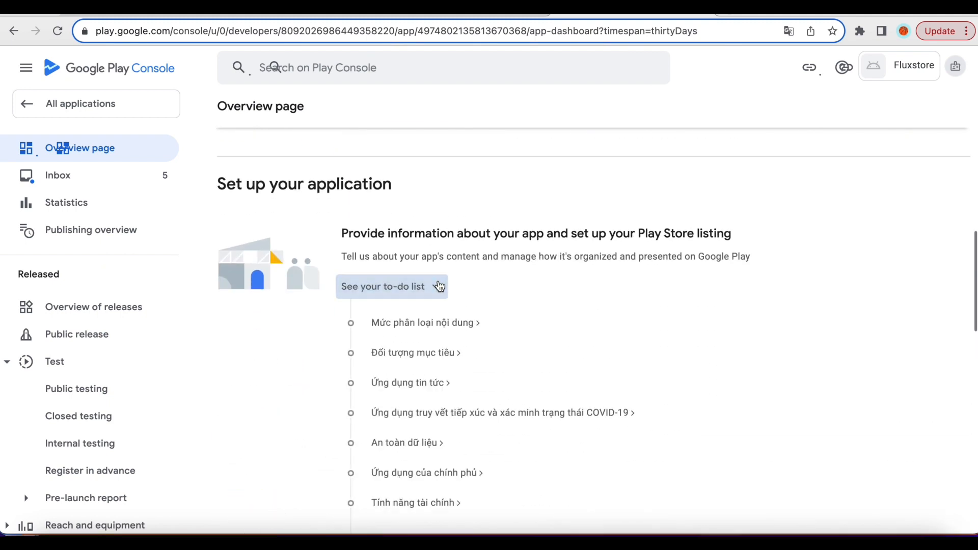
{"action": "scroll", "coordinate": [382, 439], "scroll_direction": "down", "scroll_amount": 2}
{"action": "scroll", "coordinate": [386, 415], "scroll_direction": "down", "scroll_amount": 6}
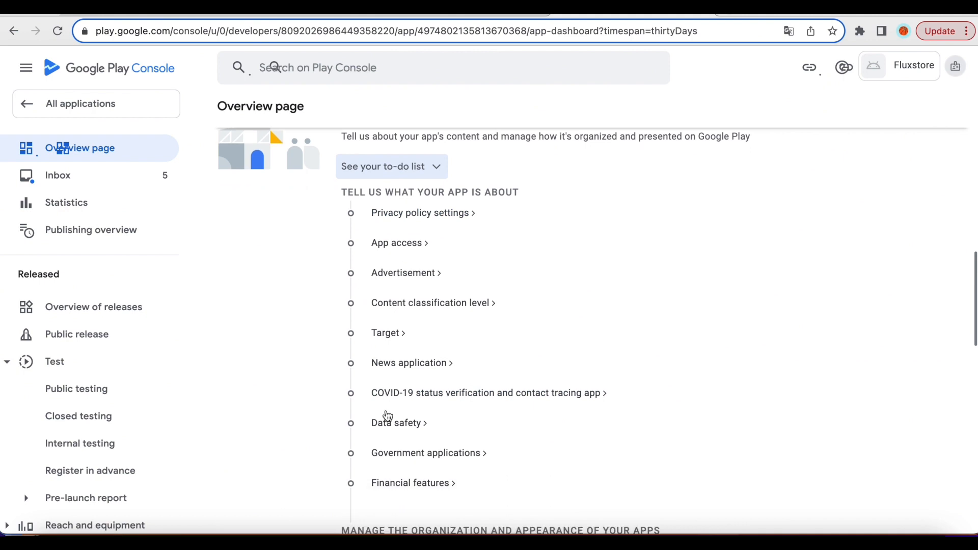
Review the publishing tasks on the overview page, including the closed testing and open testing to-do lists.
{"action": "scroll", "coordinate": [386, 414], "scroll_direction": "down", "scroll_amount": 5}
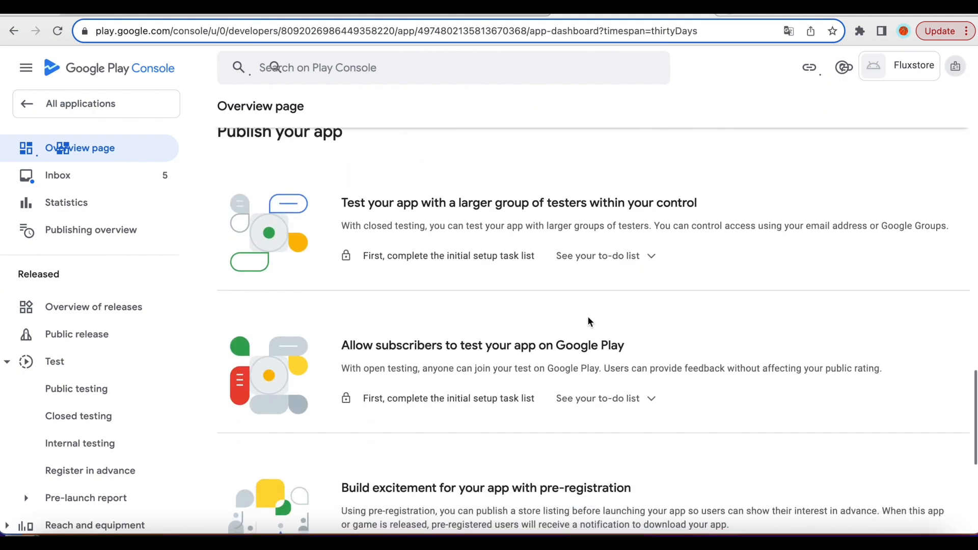
{"action": "left_click", "coordinate": [641, 258]}
{"action": "scroll", "coordinate": [555, 381], "scroll_direction": "down", "scroll_amount": 4}
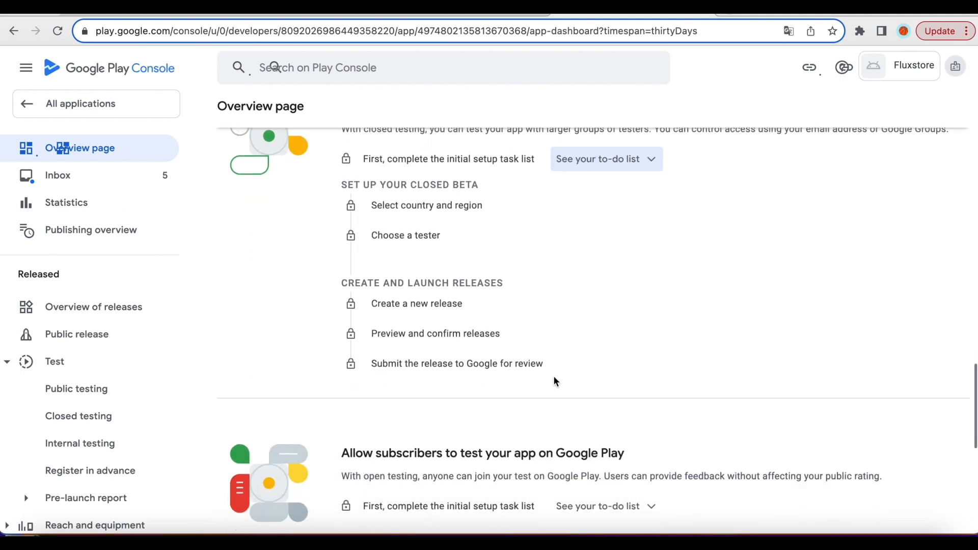
{"action": "left_click", "coordinate": [652, 390]}
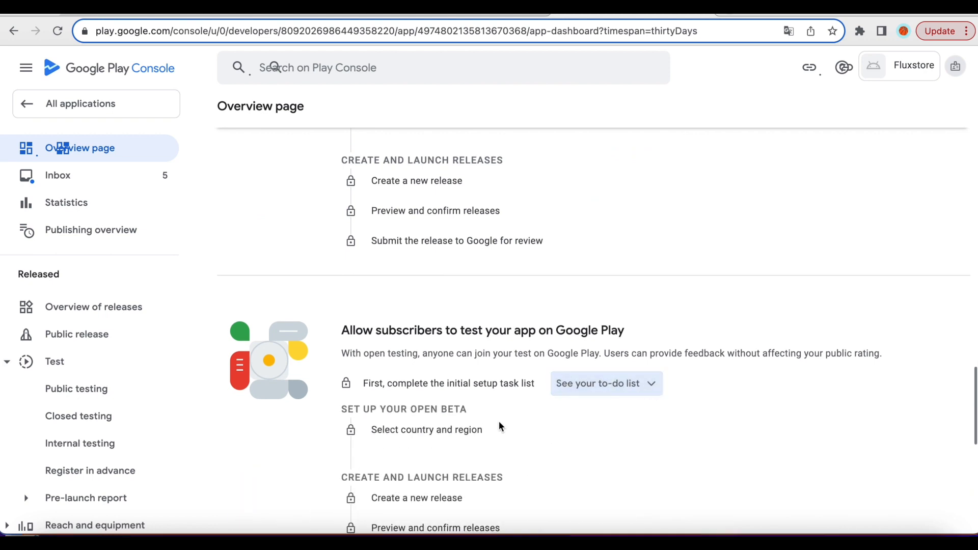
{"action": "scroll", "coordinate": [499, 426], "scroll_direction": "down", "scroll_amount": 8}
{"action": "scroll", "coordinate": [352, 270], "scroll_direction": "up", "scroll_amount": 15}
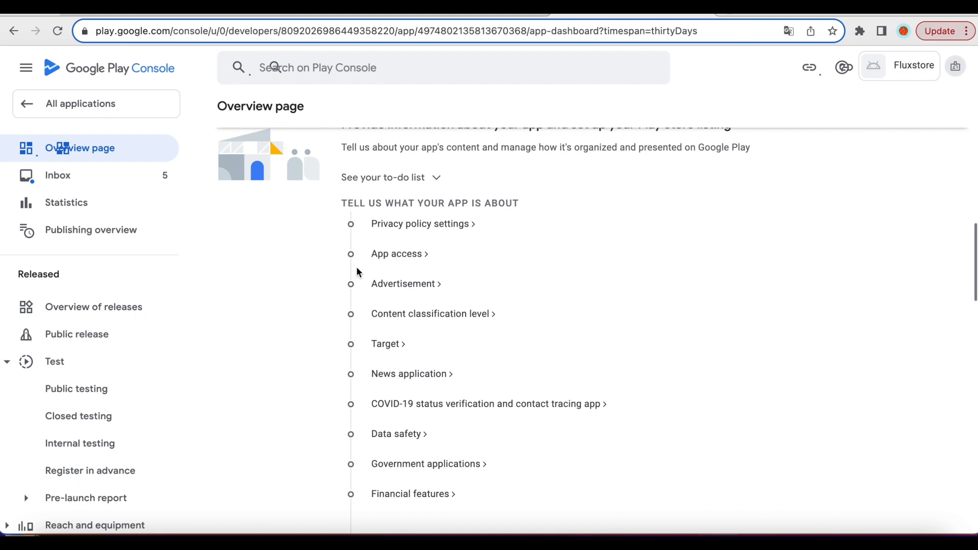
{"action": "scroll", "coordinate": [356, 270], "scroll_direction": "up", "scroll_amount": 12}
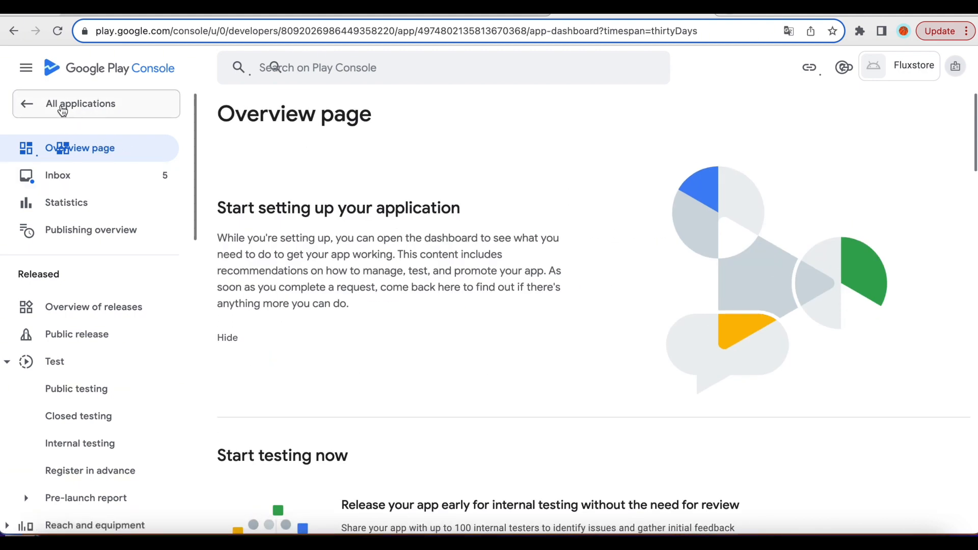
Return to the list of all applications and set it to display 100 rows.
{"action": "left_click", "coordinate": [62, 110]}
{"action": "scroll", "coordinate": [405, 305], "scroll_direction": "down", "scroll_amount": 10}
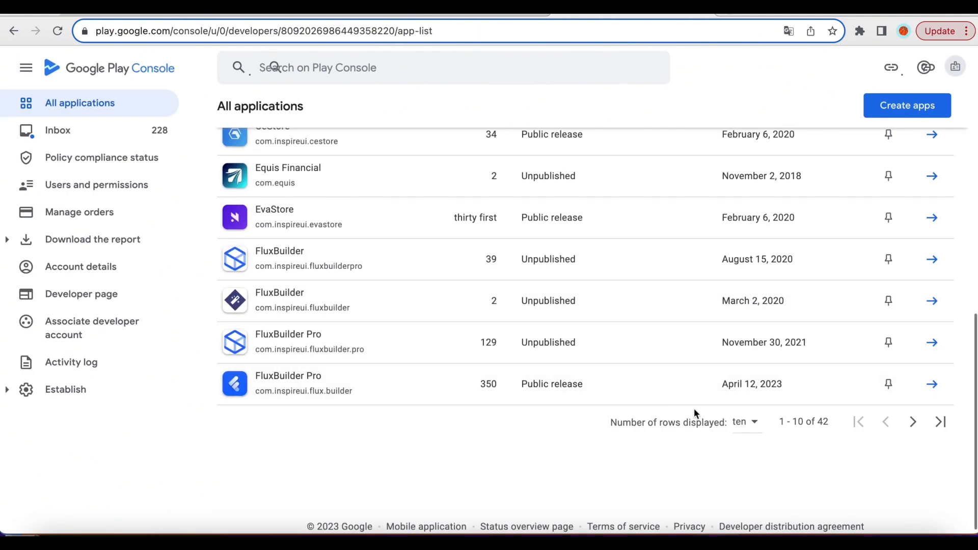
{"action": "left_click", "coordinate": [753, 426]}
{"action": "left_click", "coordinate": [757, 504]}
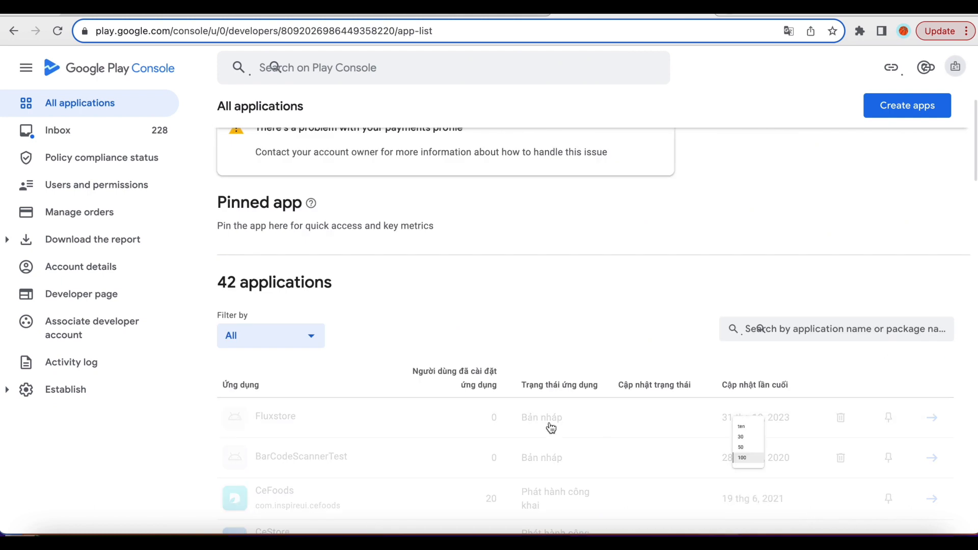
Find the existing FluxStore app with package com.inspireui.fluxstore in the list and open it.
{"action": "scroll", "coordinate": [368, 402], "scroll_direction": "down", "scroll_amount": 10}
{"action": "scroll", "coordinate": [334, 389], "scroll_direction": "down", "scroll_amount": 5}
{"action": "scroll", "coordinate": [335, 388], "scroll_direction": "down", "scroll_amount": 3}
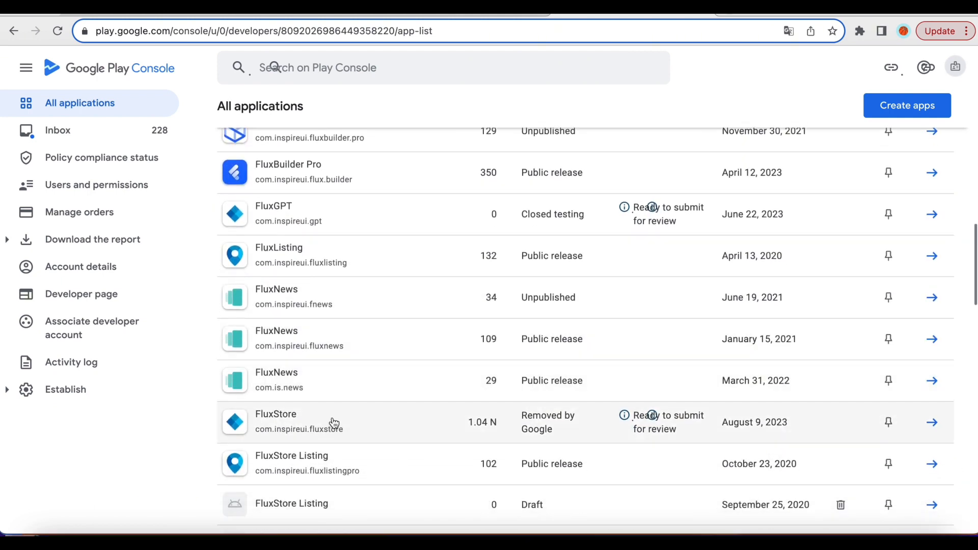
{"action": "left_click", "coordinate": [333, 422]}
Open FluxStore's public release for editing and upload app-release.aab as its application package.
{"action": "scroll", "coordinate": [312, 364], "scroll_direction": "down", "scroll_amount": 3}
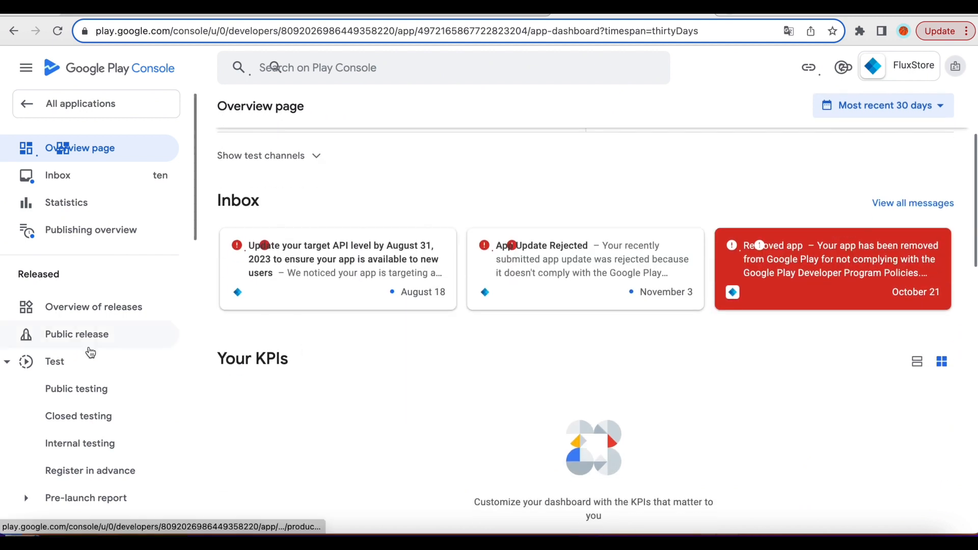
{"action": "left_click", "coordinate": [67, 334]}
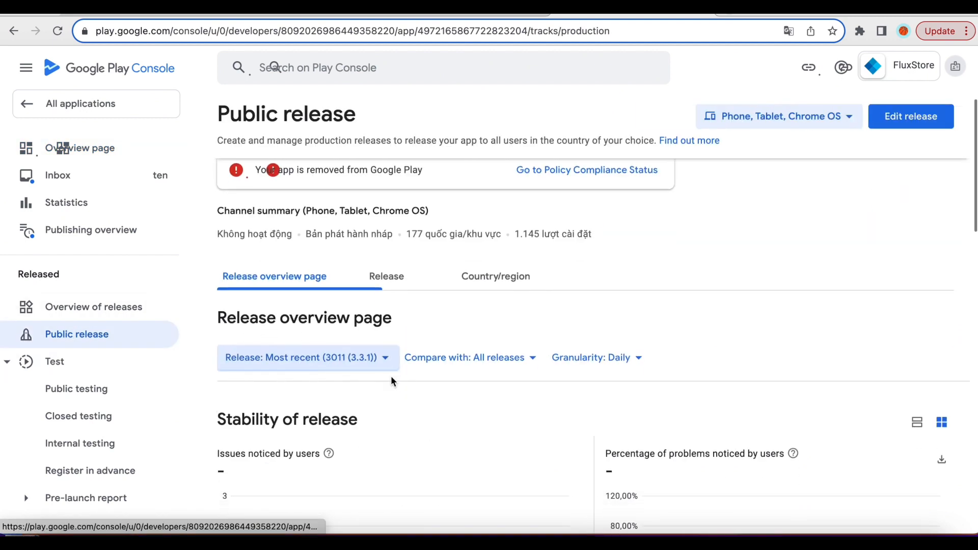
{"action": "left_click", "coordinate": [909, 117]}
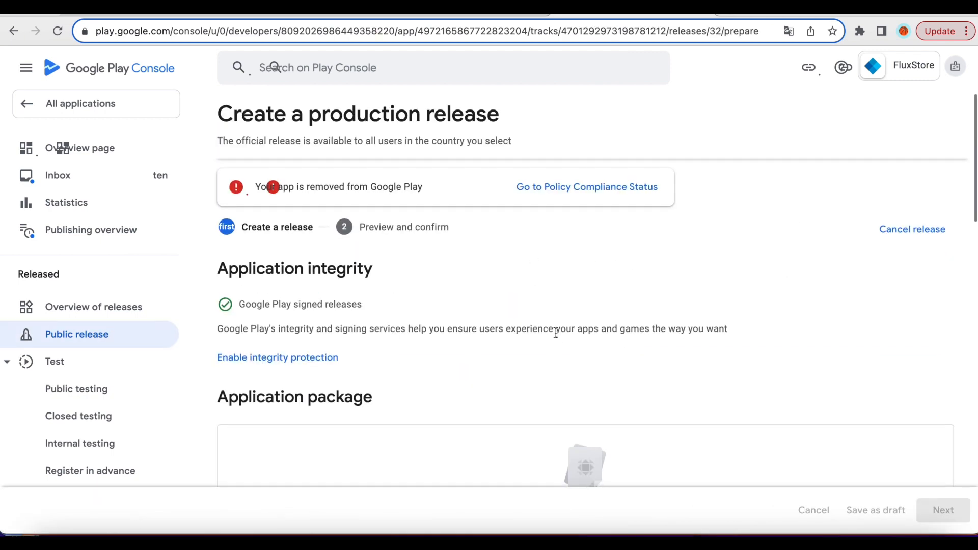
{"action": "scroll", "coordinate": [555, 333], "scroll_direction": "down", "scroll_amount": 5}
{"action": "scroll", "coordinate": [439, 252], "scroll_direction": "up", "scroll_amount": 2}
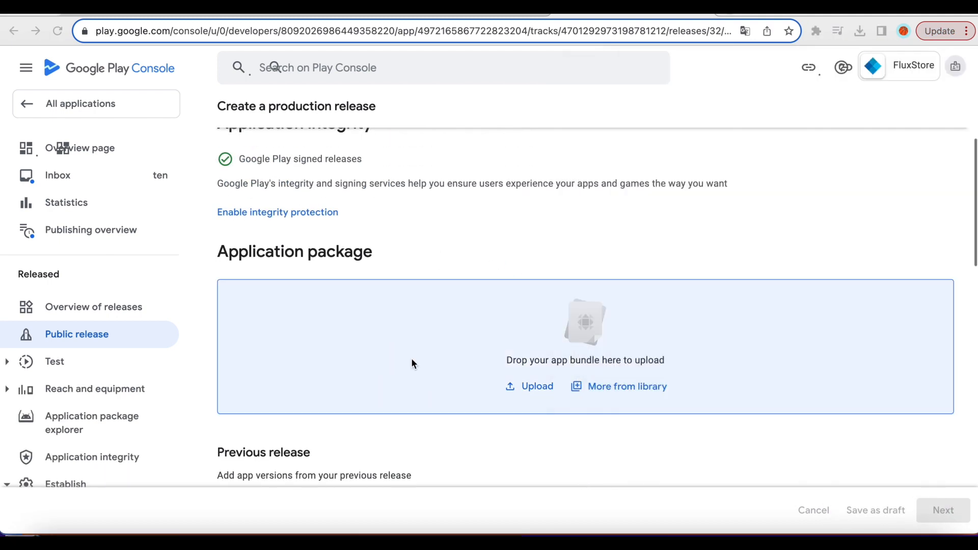
{"action": "left_click_drag", "start_coordinate": [411, 362], "coordinate": [413, 363]}
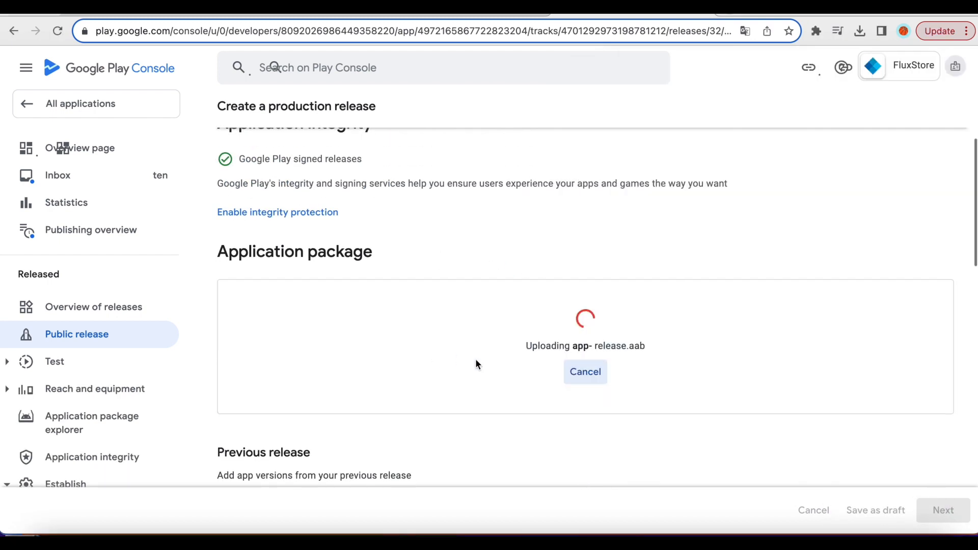
{"action": "scroll", "coordinate": [415, 357], "scroll_direction": "down", "scroll_amount": 1}
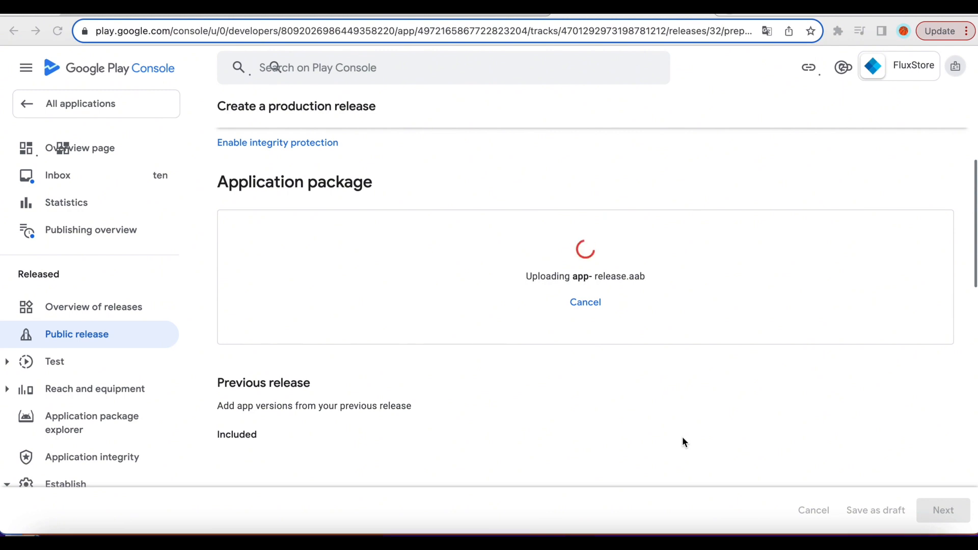
{"action": "scroll", "coordinate": [500, 331], "scroll_direction": "down", "scroll_amount": 3}
{"action": "scroll", "coordinate": [500, 331], "scroll_direction": "up", "scroll_amount": 3}
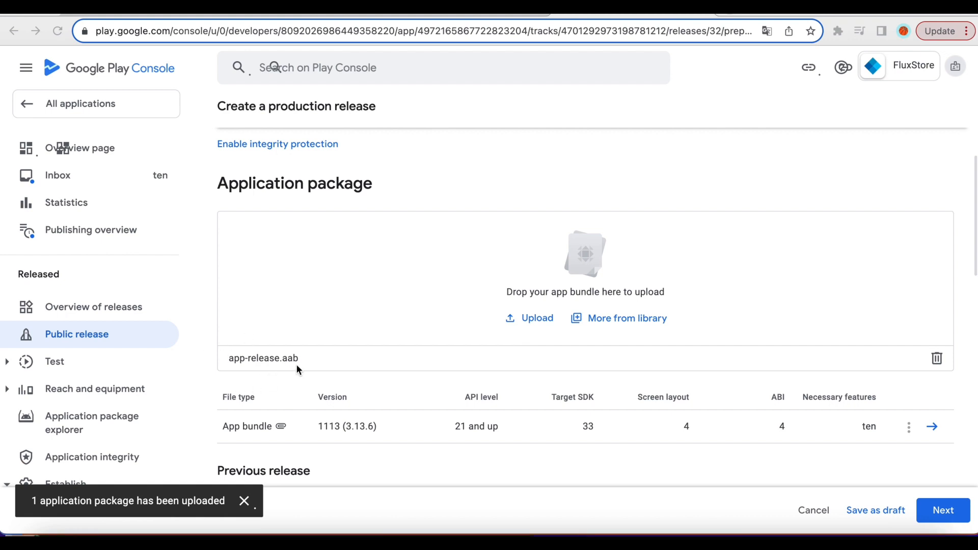
Replace the en-US release notes placeholder with "Fluxstore version 3.13.6" and proceed to the release preview.
{"action": "scroll", "coordinate": [418, 402], "scroll_direction": "down", "scroll_amount": 10}
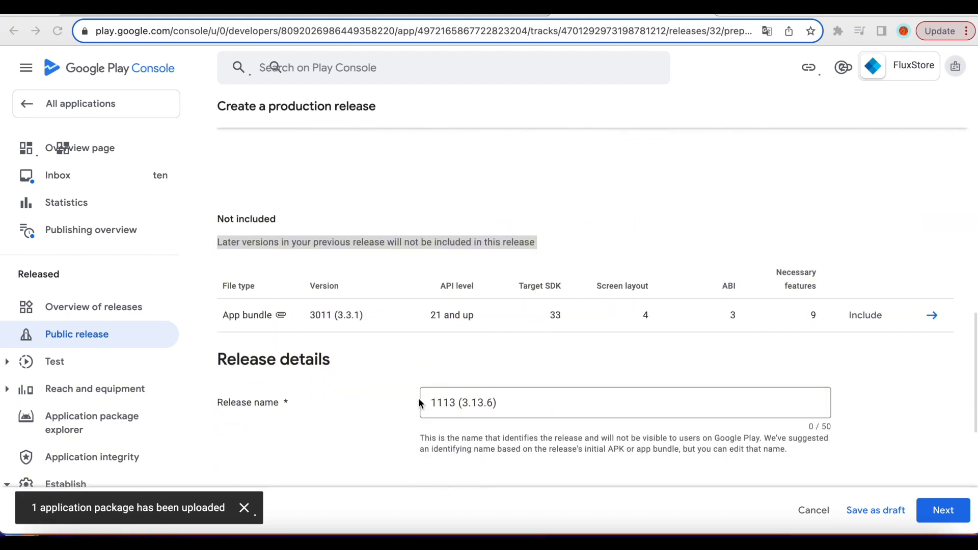
{"action": "scroll", "coordinate": [419, 402], "scroll_direction": "down", "scroll_amount": 2}
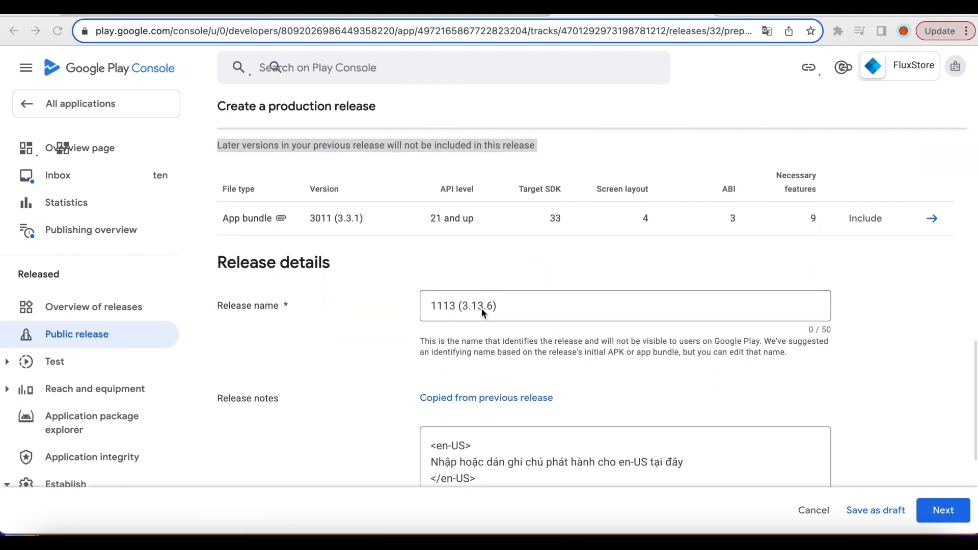
{"action": "scroll", "coordinate": [444, 352], "scroll_direction": "down", "scroll_amount": 2}
{"action": "left_click", "coordinate": [695, 350]}
{"action": "left_click_drag", "start_coordinate": [695, 349], "coordinate": [421, 359]}
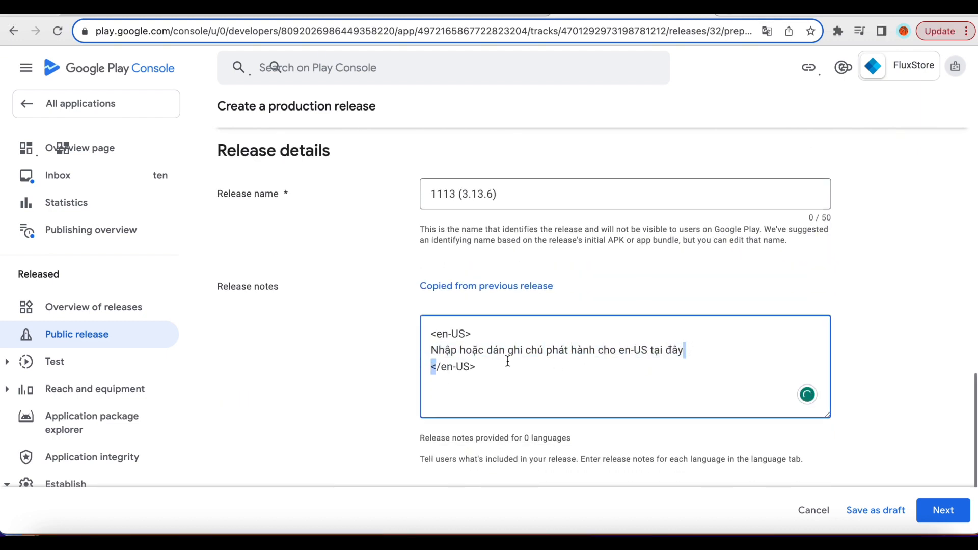
{"action": "key", "text": "BackSpace"}
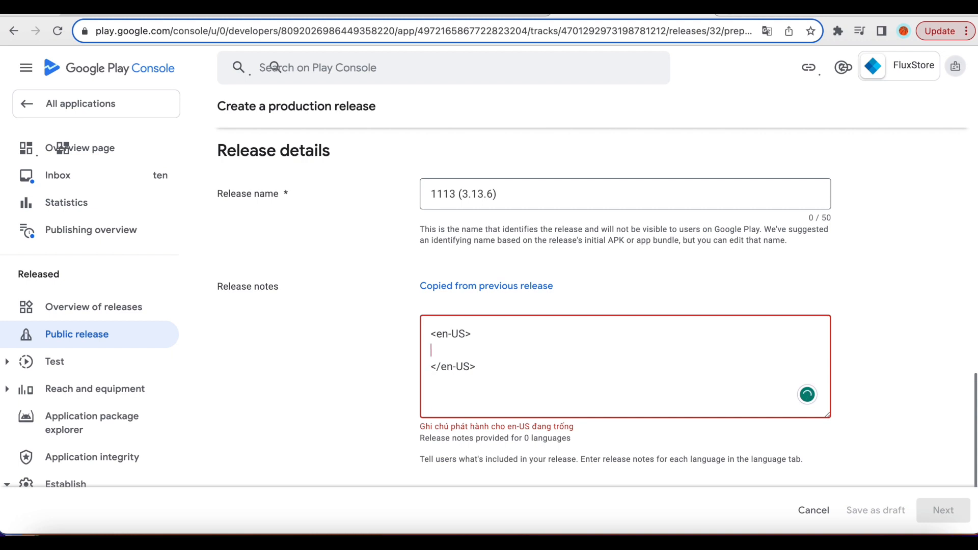
{"action": "type", "text": "fluxstore "}
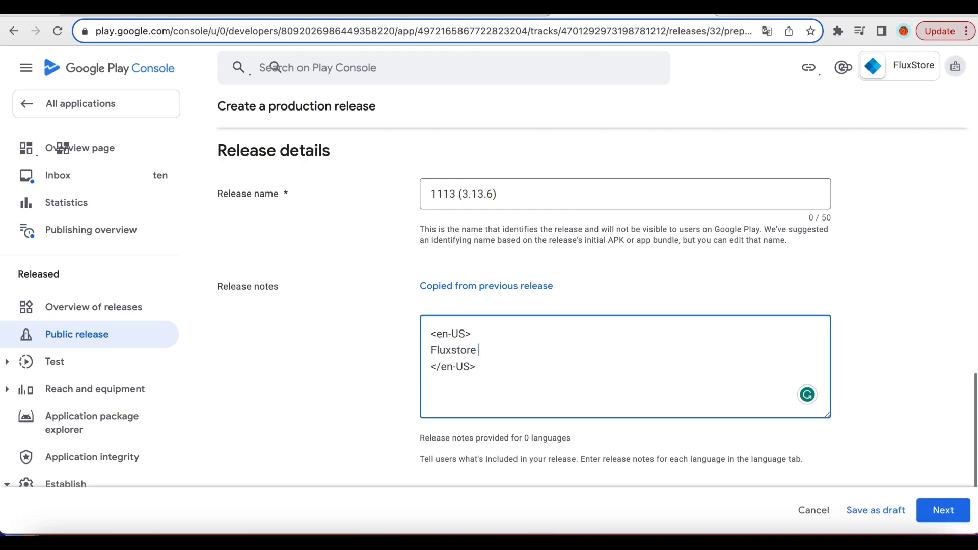
{"action": "type", "text": "version 3.13.6"}
{"action": "scroll", "coordinate": [595, 407], "scroll_direction": "down", "scroll_amount": 3}
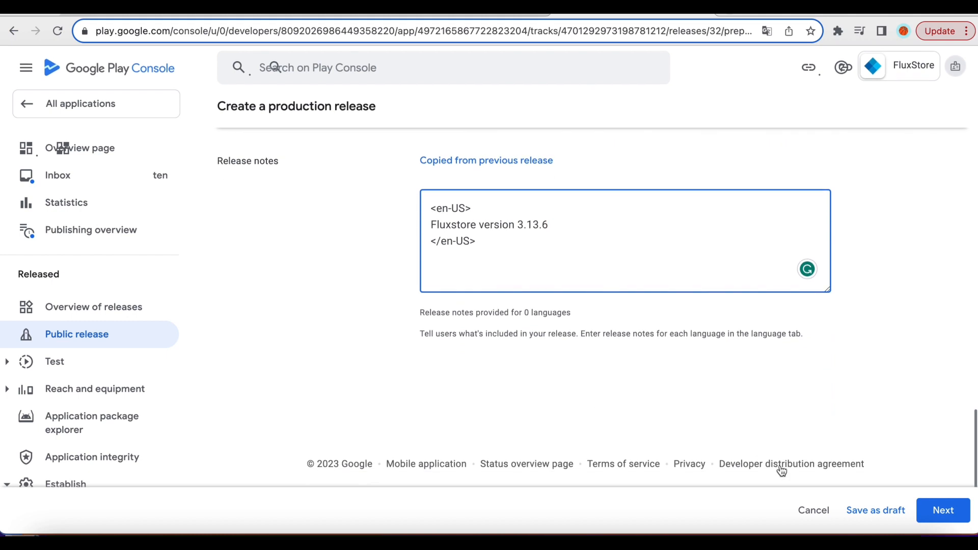
{"action": "left_click", "coordinate": [943, 511]}
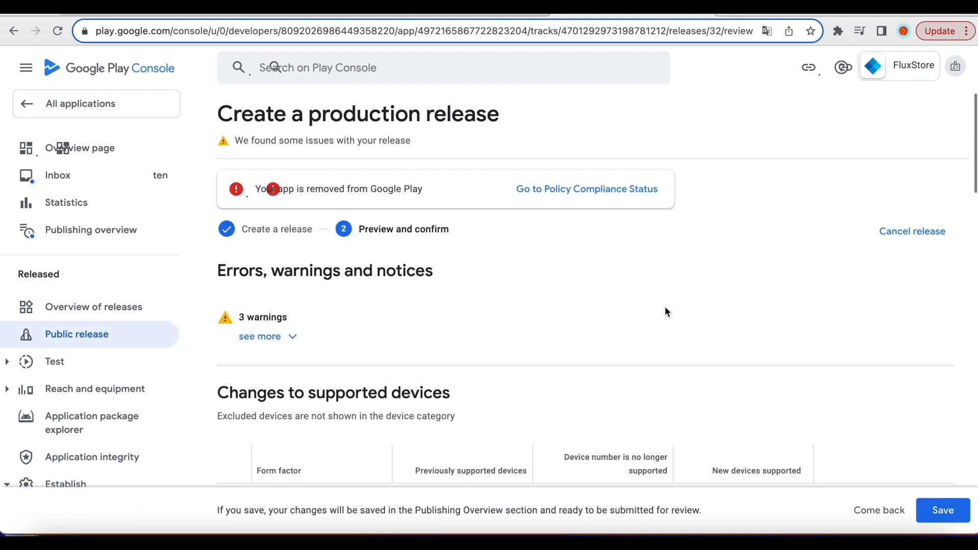
Expand the release warnings and examine them together with the changes to supported devices.
{"action": "left_click", "coordinate": [290, 337]}
{"action": "scroll", "coordinate": [322, 336], "scroll_direction": "down", "scroll_amount": 3}
{"action": "scroll", "coordinate": [322, 336], "scroll_direction": "down", "scroll_amount": 1}
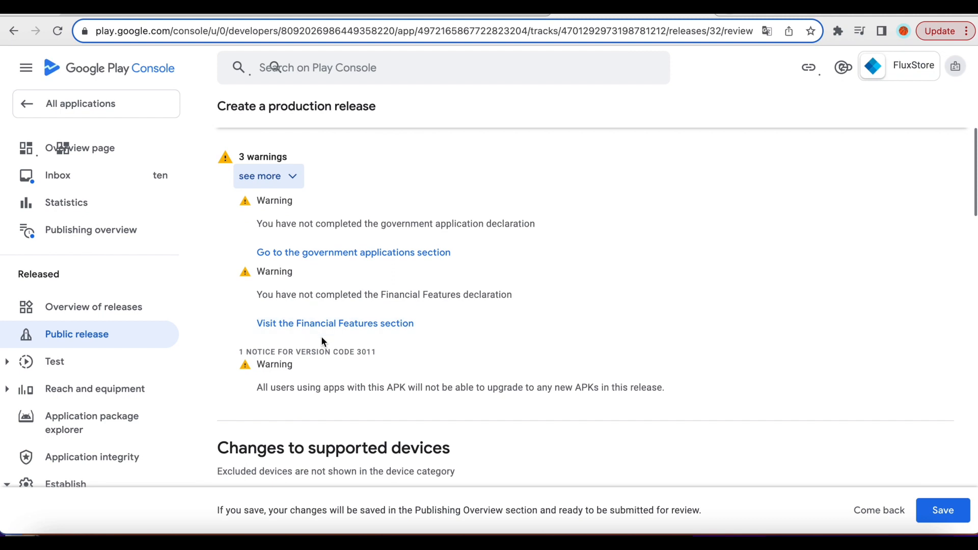
{"action": "scroll", "coordinate": [335, 324], "scroll_direction": "down", "scroll_amount": 1}
{"action": "scroll", "coordinate": [335, 323], "scroll_direction": "down", "scroll_amount": 3}
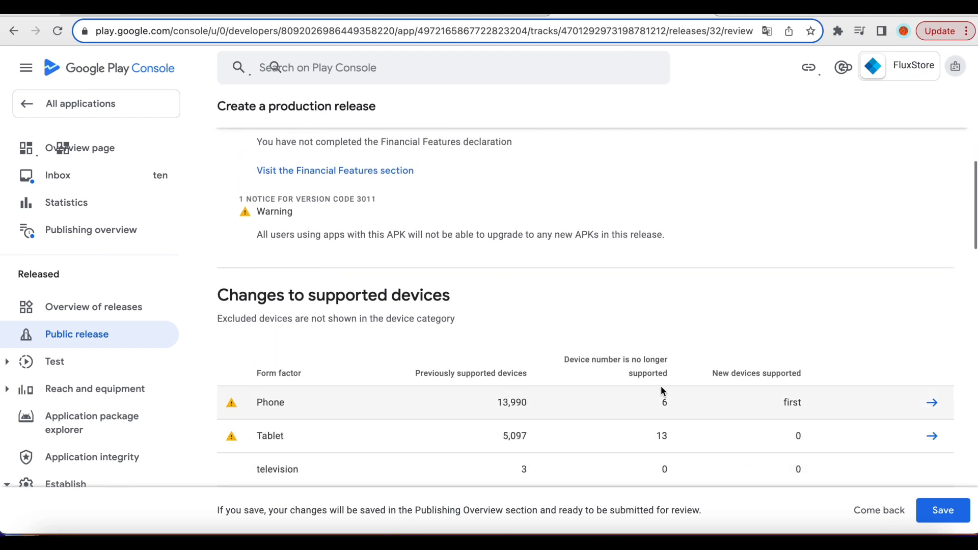
Save the FluxStore production release and go on to the publishing overview.
{"action": "scroll", "coordinate": [662, 390], "scroll_direction": "down", "scroll_amount": 2}
{"action": "scroll", "coordinate": [662, 391], "scroll_direction": "up", "scroll_amount": 3}
{"action": "scroll", "coordinate": [661, 392], "scroll_direction": "up", "scroll_amount": 5}
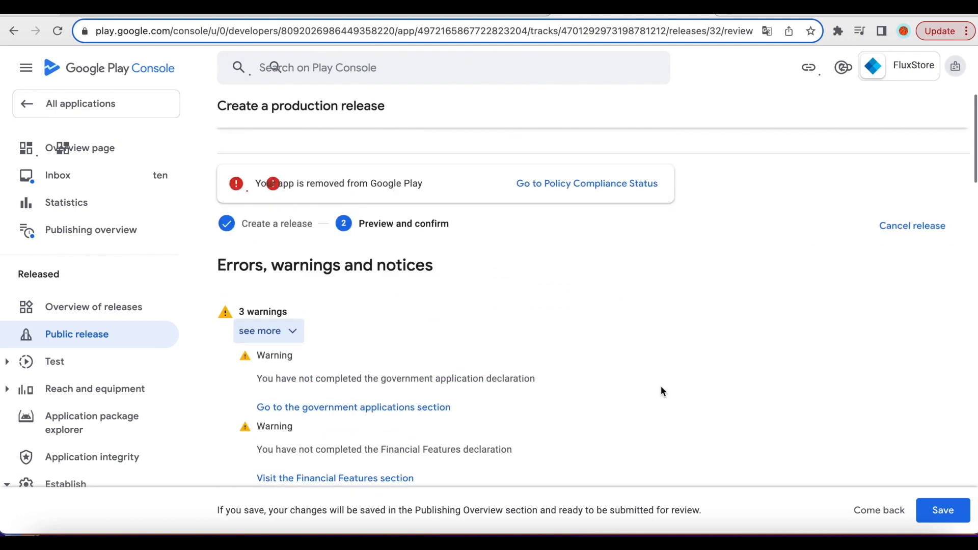
{"action": "left_click", "coordinate": [943, 511]}
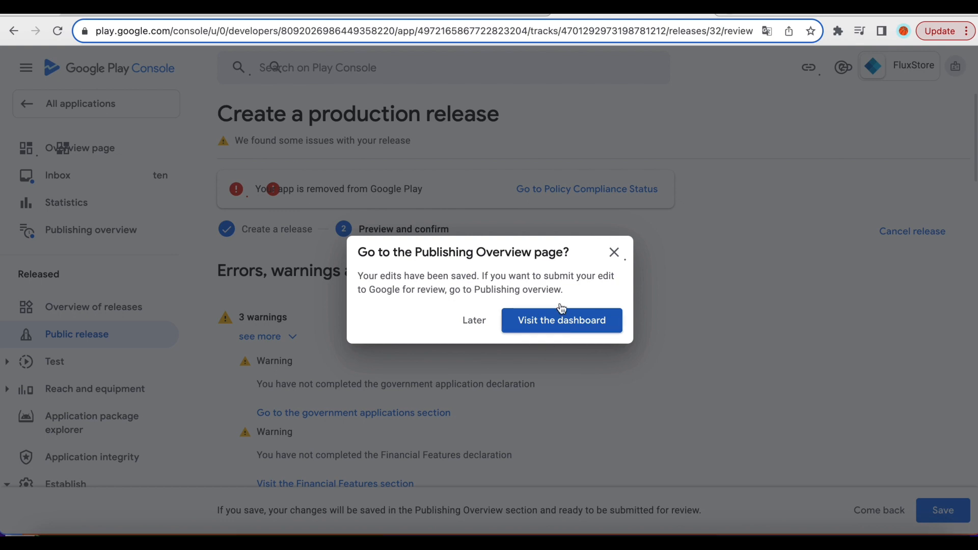
{"action": "left_click", "coordinate": [566, 326]}
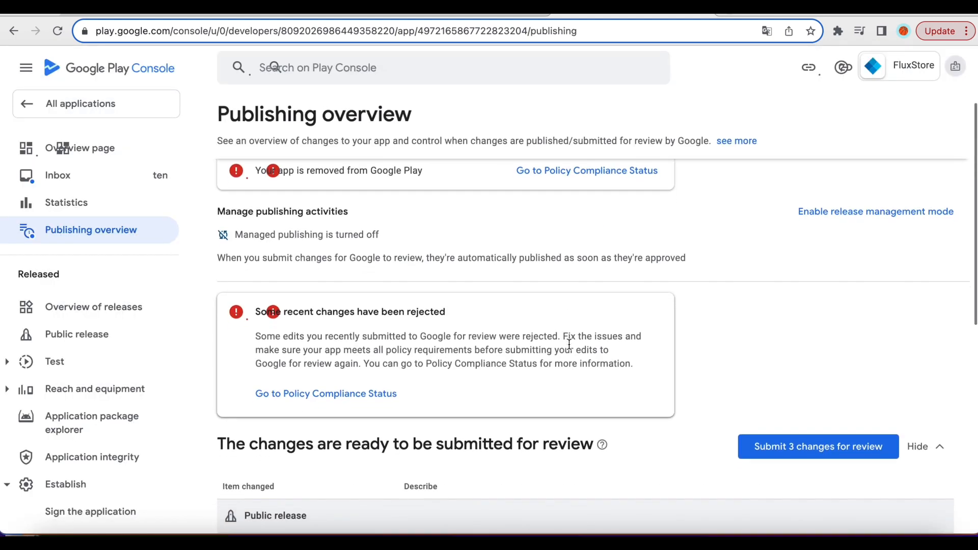
Submit the three pending FluxStore changes, including public release 1113 (3.13.6), to Google for review and confirm the submission.
{"action": "scroll", "coordinate": [569, 345], "scroll_direction": "down", "scroll_amount": 3}
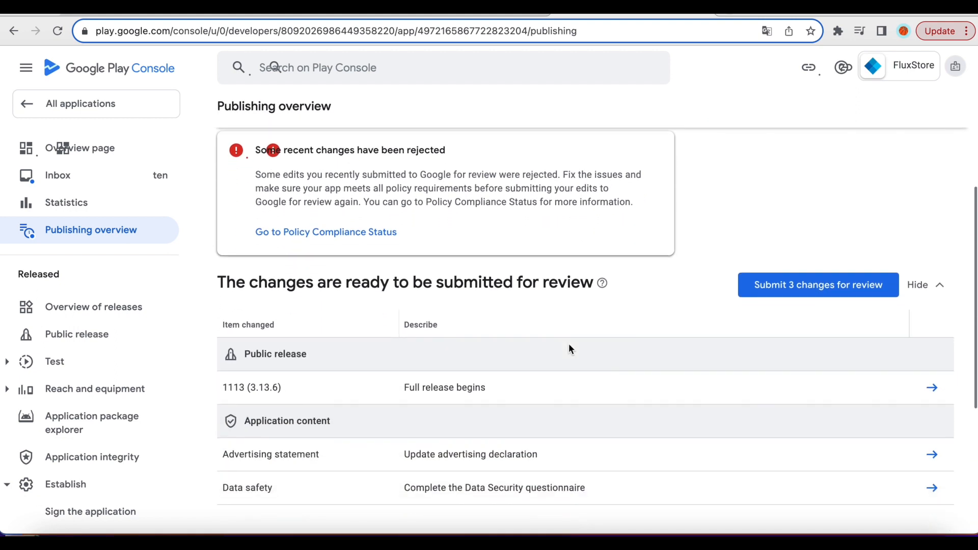
{"action": "left_click", "coordinate": [818, 291]}
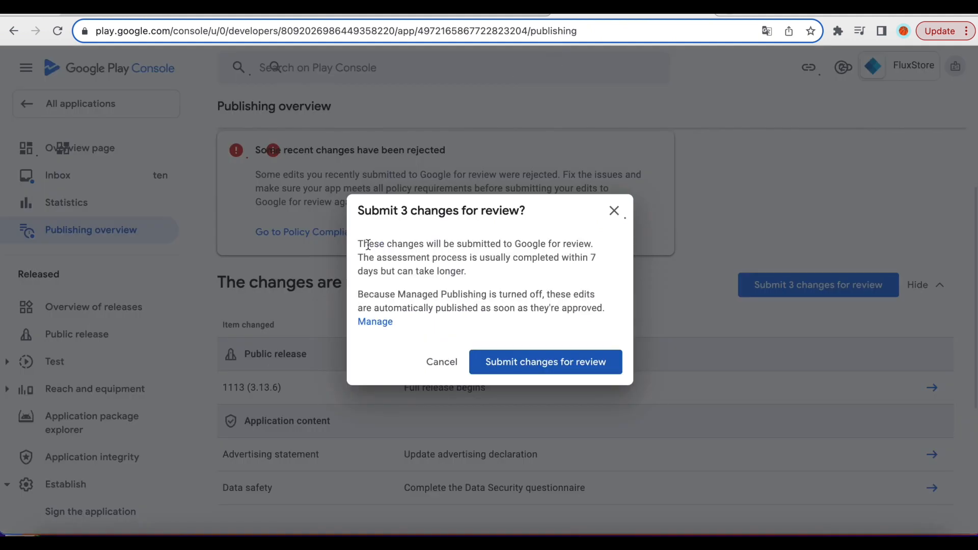
{"action": "left_click", "coordinate": [561, 359]}
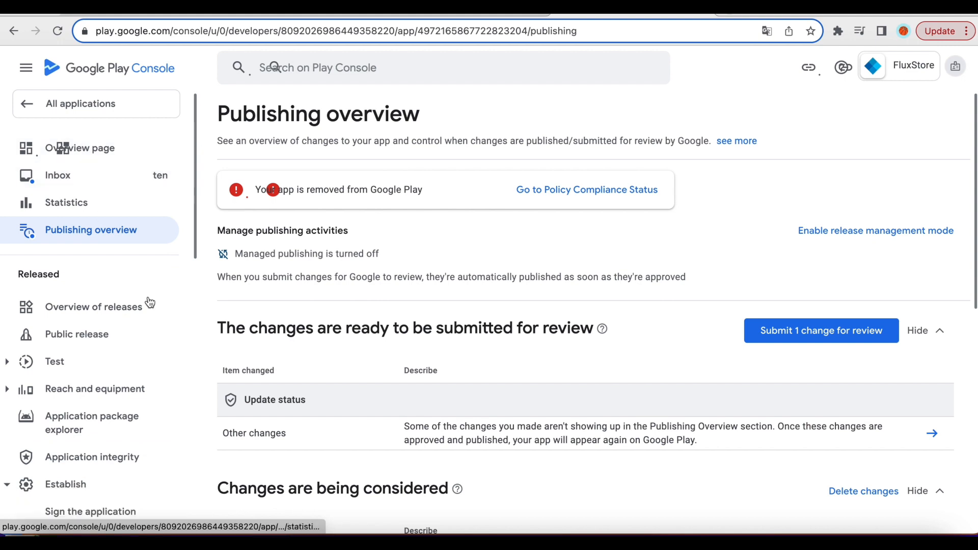
Check the changes ready for submission and those being considered, and open FluxStore's overview page.
{"action": "scroll", "coordinate": [274, 396], "scroll_direction": "down", "scroll_amount": 3}
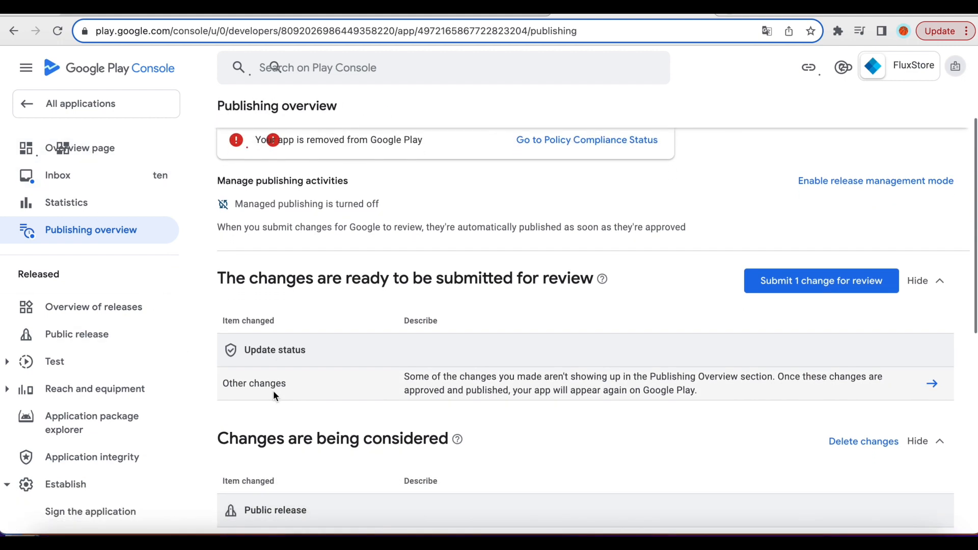
{"action": "scroll", "coordinate": [274, 391], "scroll_direction": "down", "scroll_amount": 2}
{"action": "scroll", "coordinate": [273, 391], "scroll_direction": "up", "scroll_amount": 5}
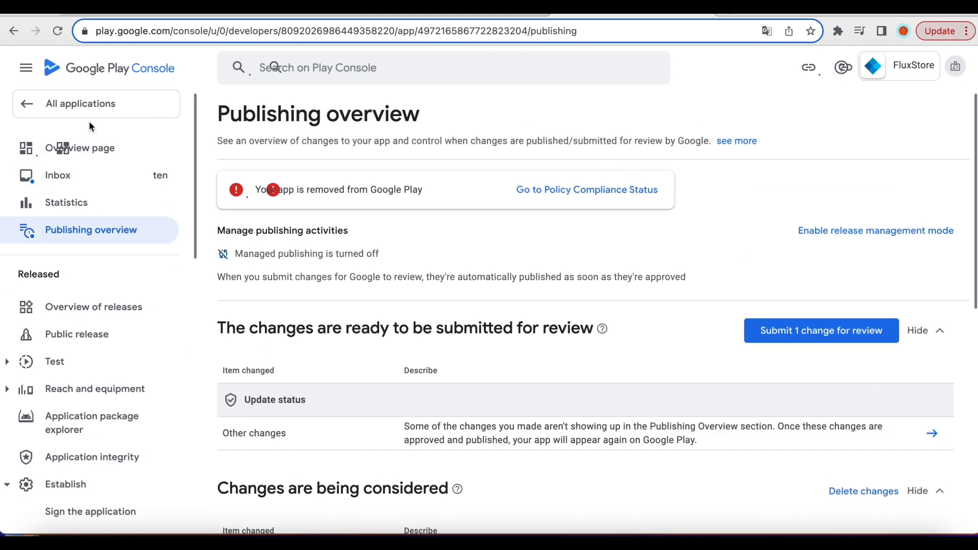
{"action": "left_click", "coordinate": [85, 148]}
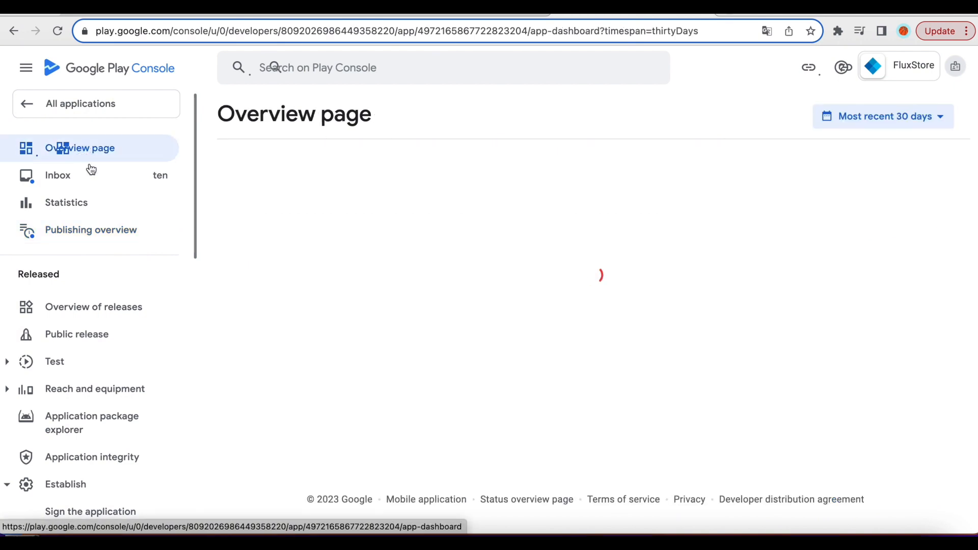